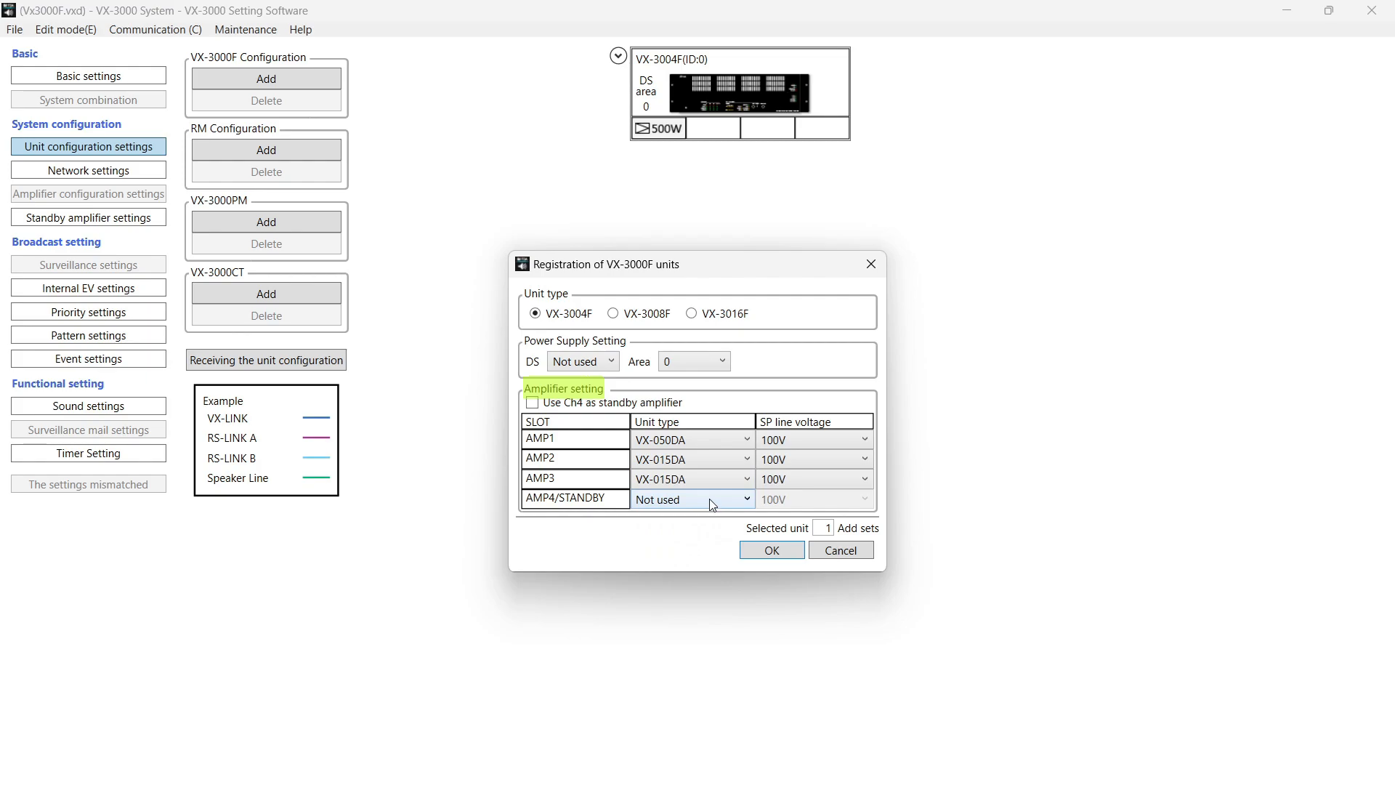
- Register one VX-3004F unit with a VX-050DA amplifier at 100V in slot AMP1 and the other amplifier slots not used
click(546, 404)
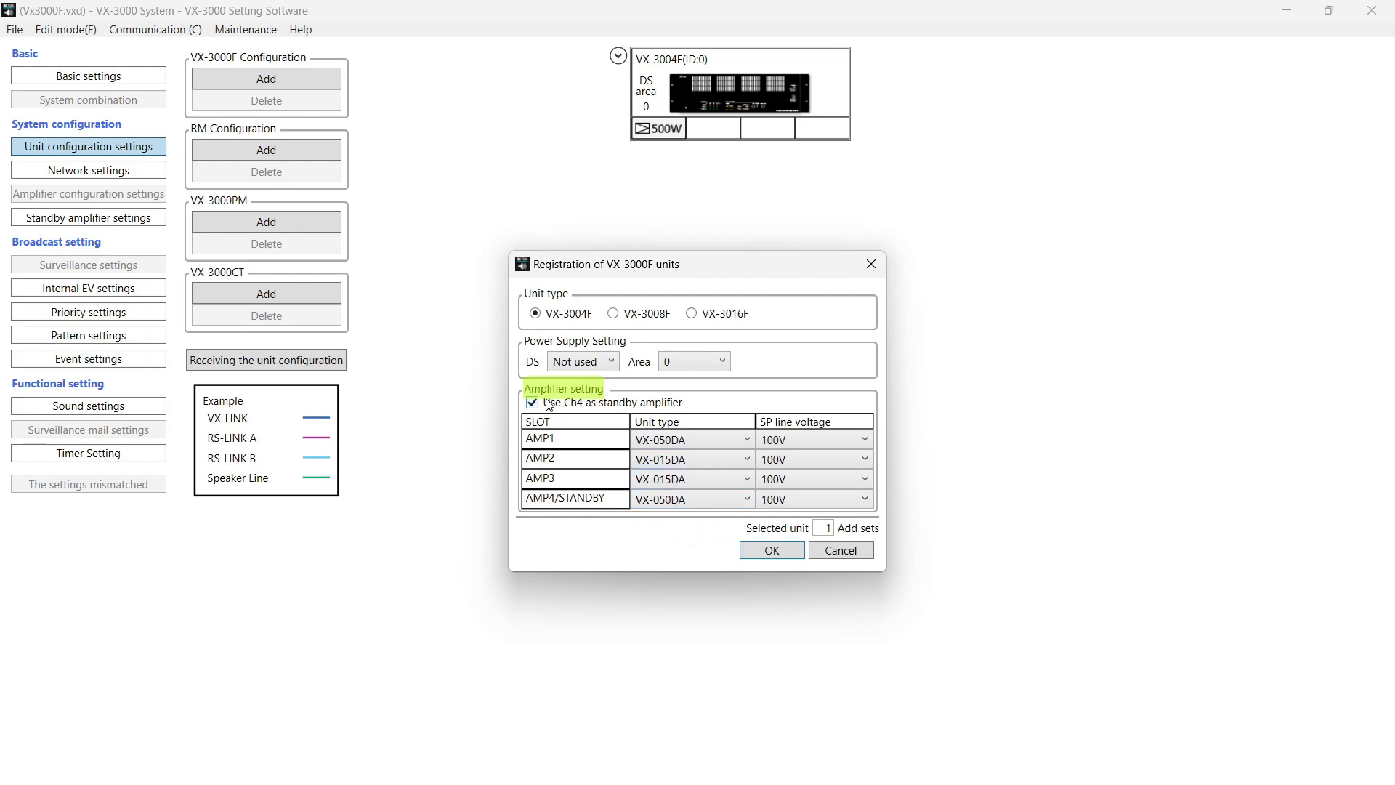
click(546, 404)
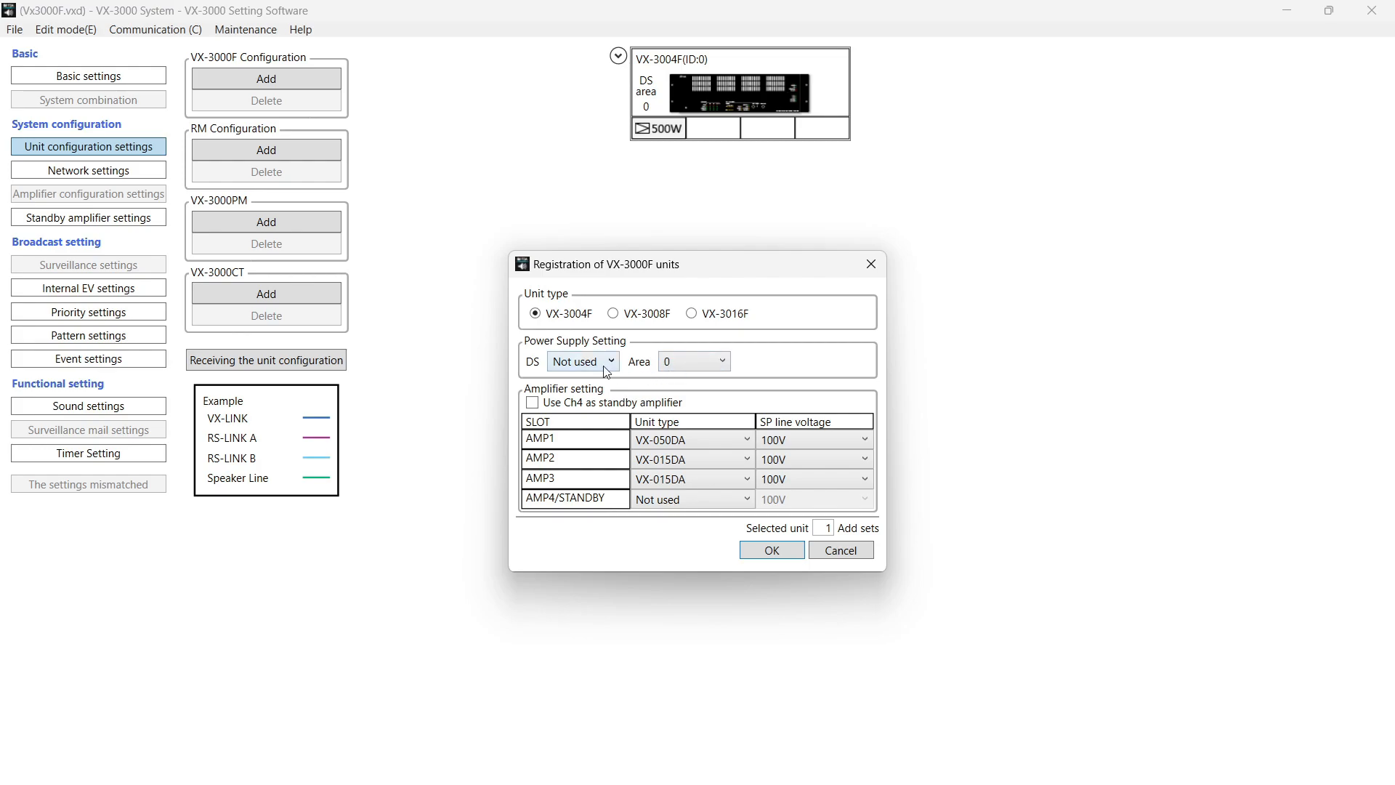
click(619, 320)
click(711, 314)
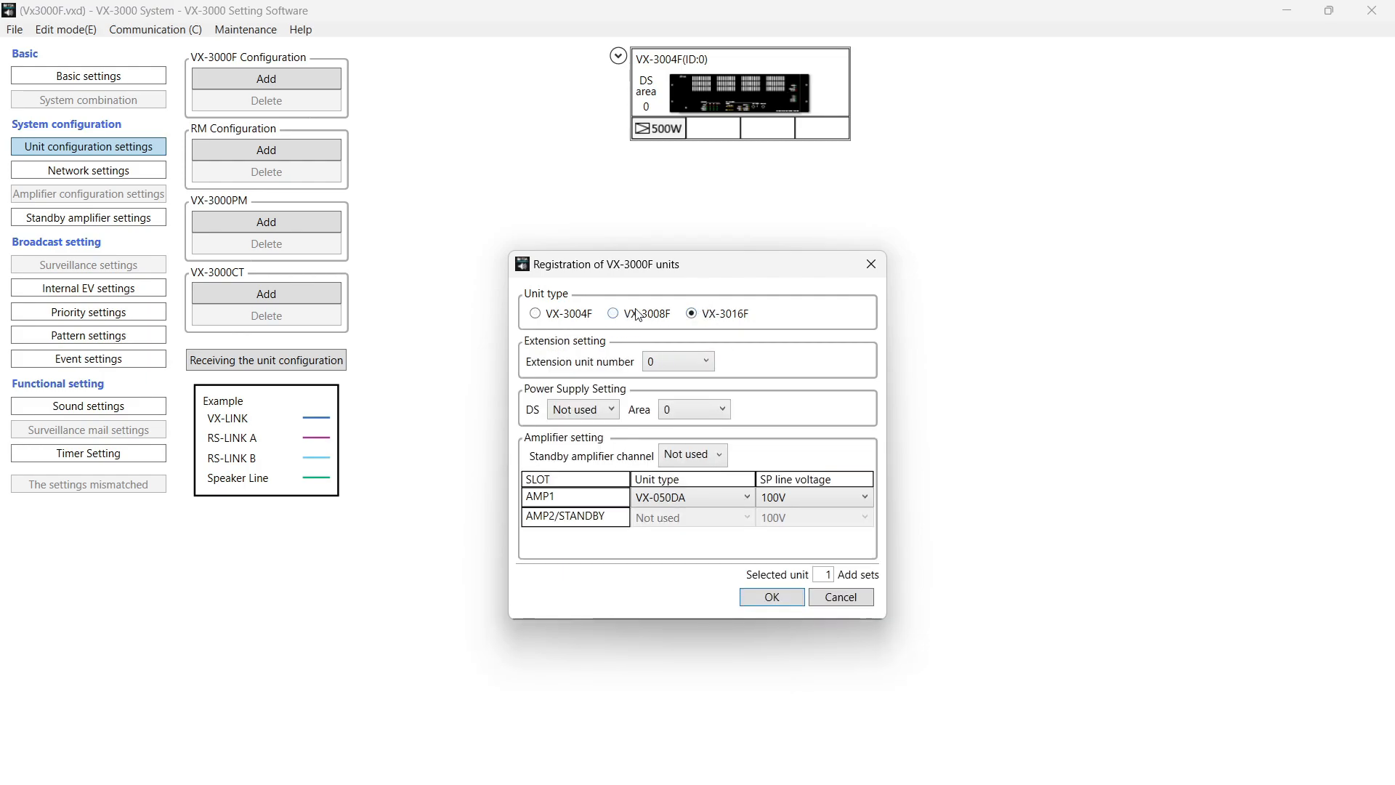
click(629, 316)
click(535, 314)
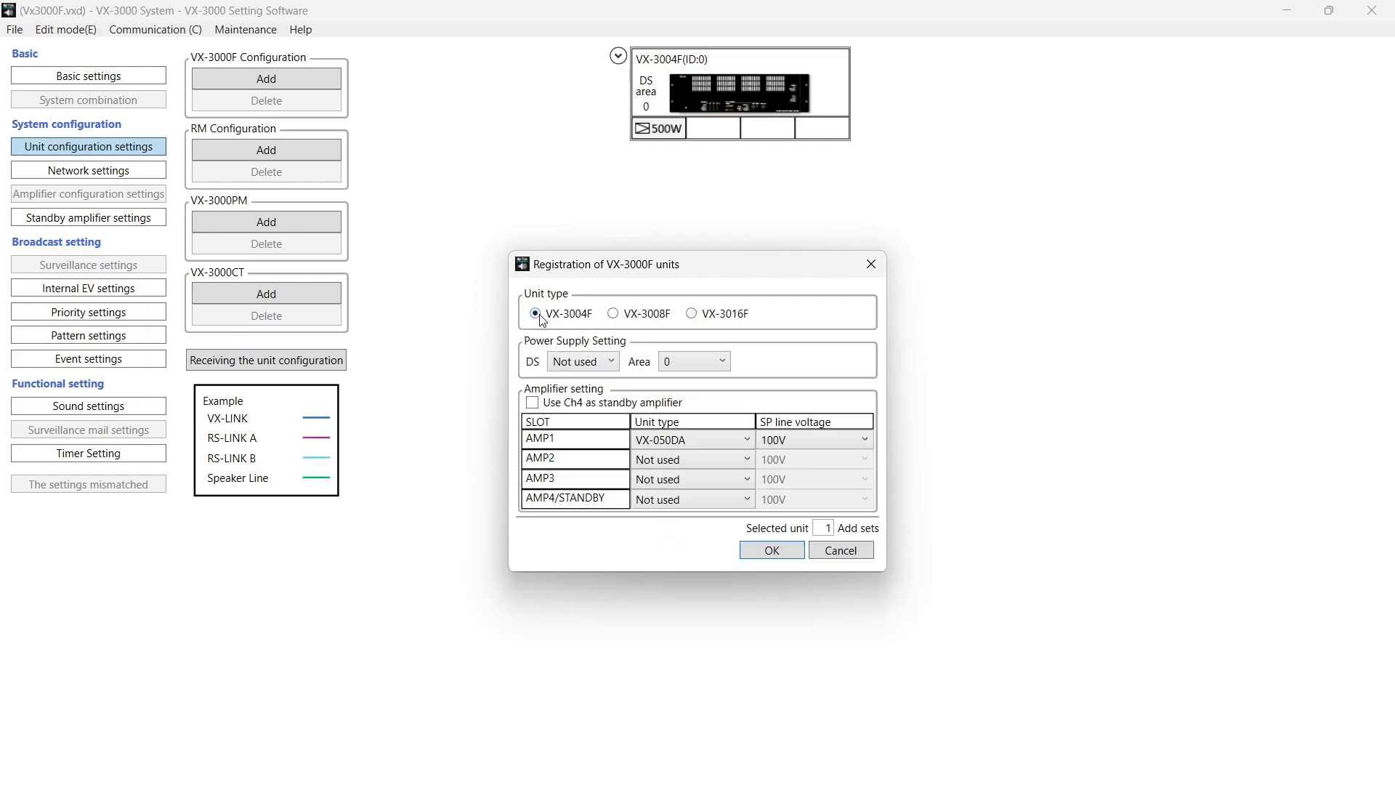
click(755, 550)
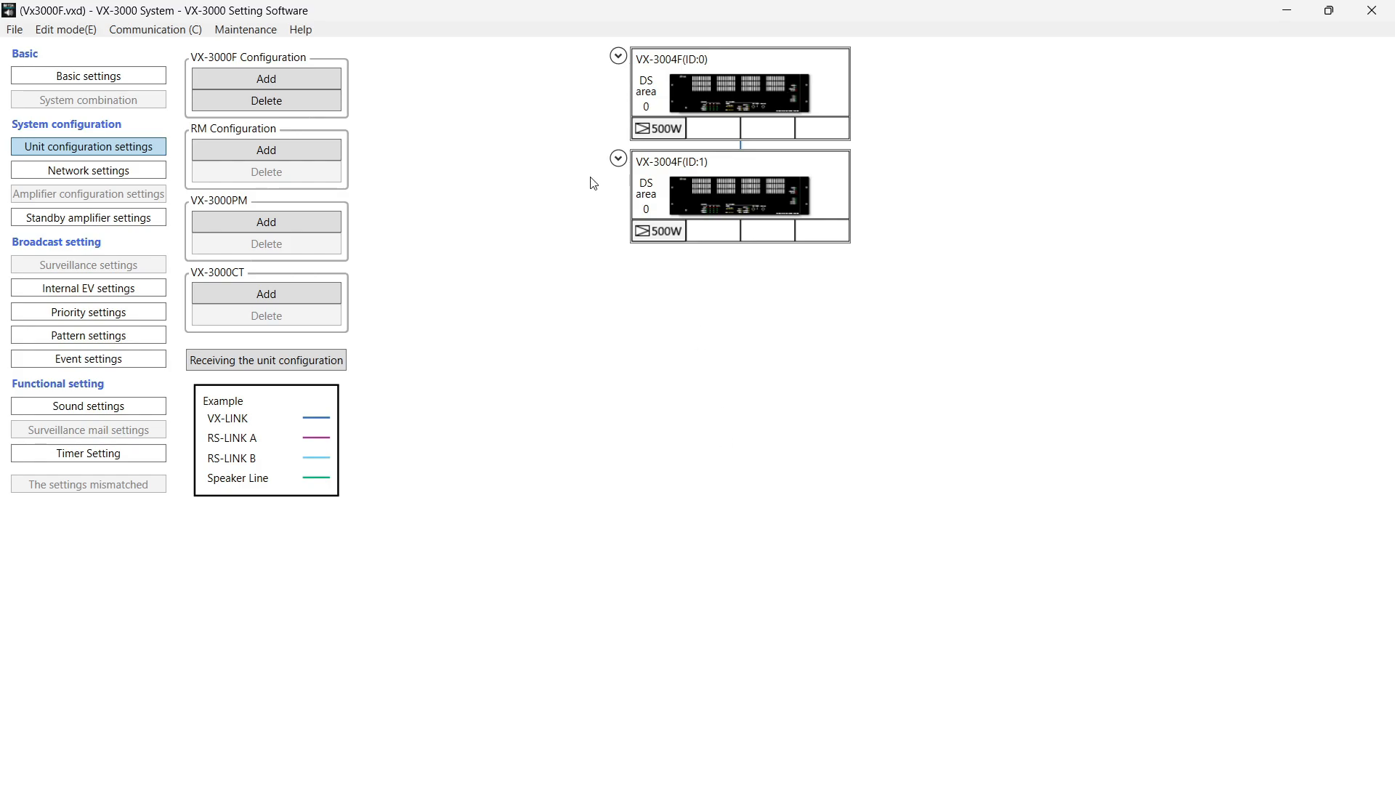
- Register one RM-500 remote microphone with page number 1, connected to VX-3004F(ID:0) through RS-LINK A
click(318, 150)
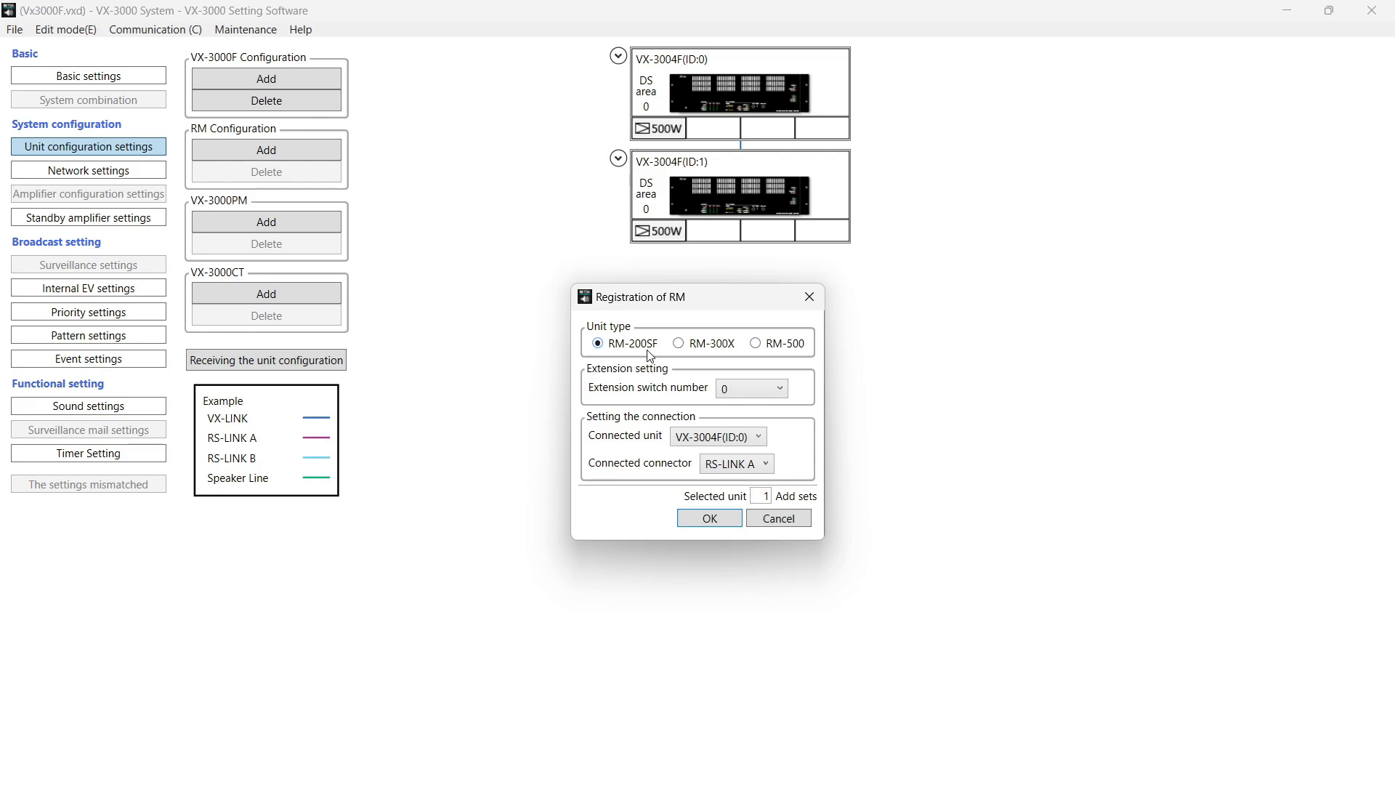
click(680, 348)
click(768, 348)
click(630, 348)
click(757, 343)
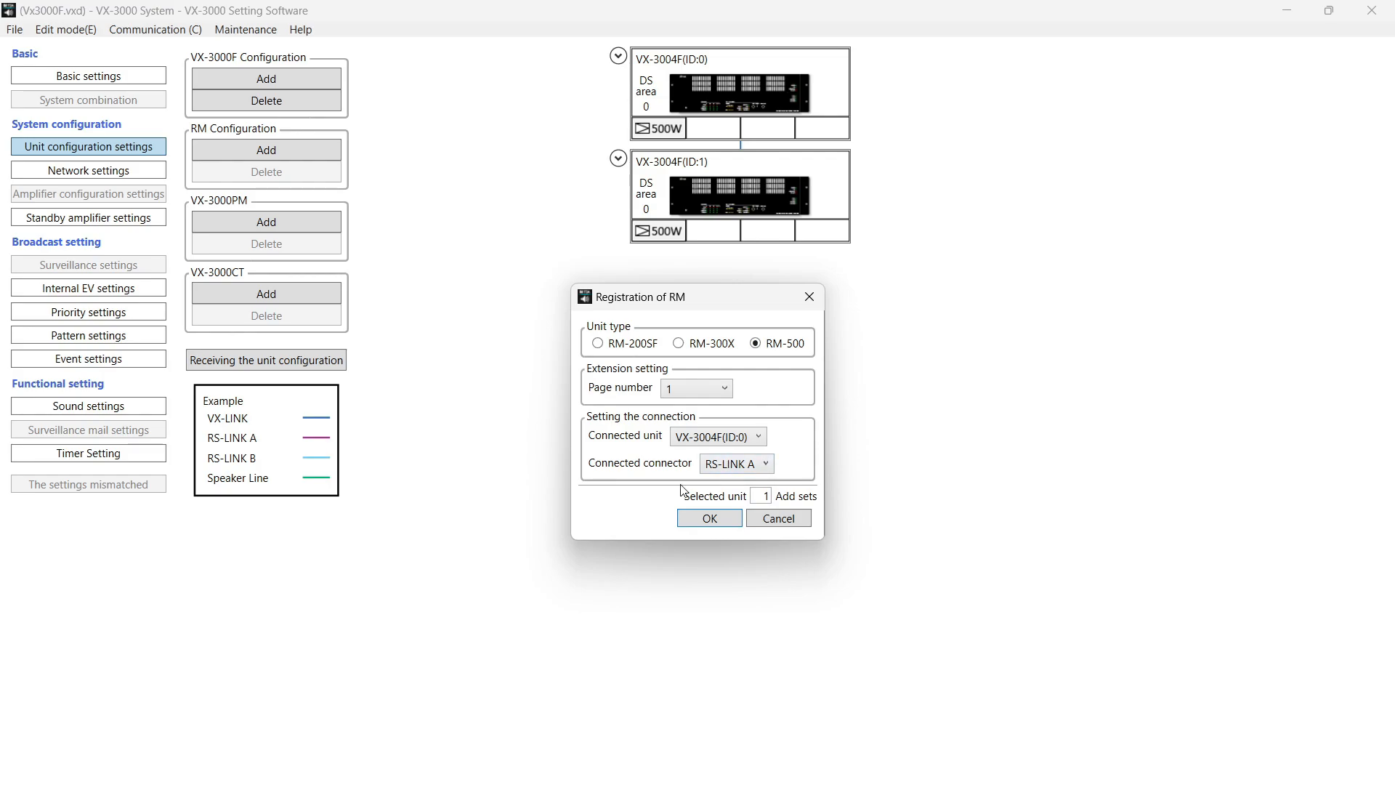
click(712, 521)
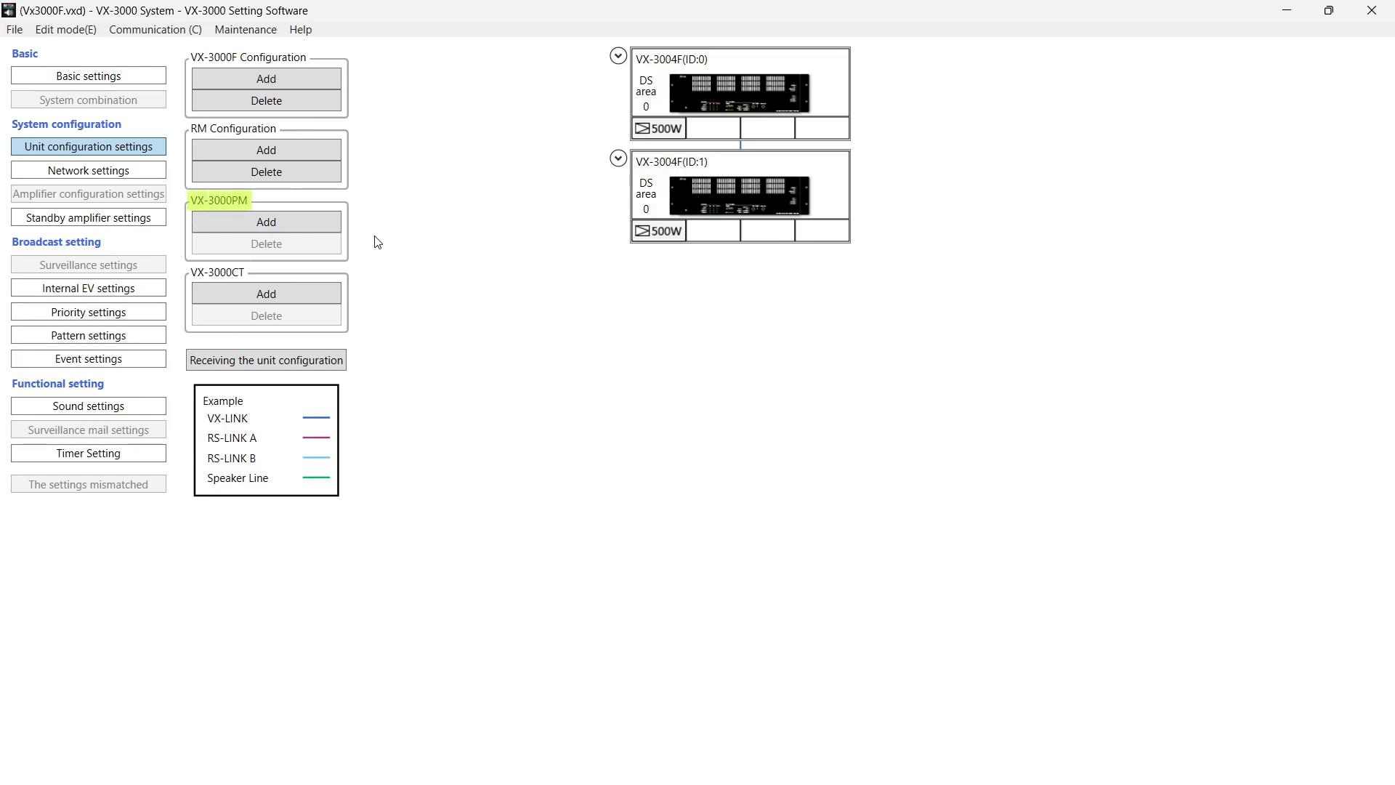
- Register a VX-3000PM unit connected to VX-3004F(ID:0)
click(334, 228)
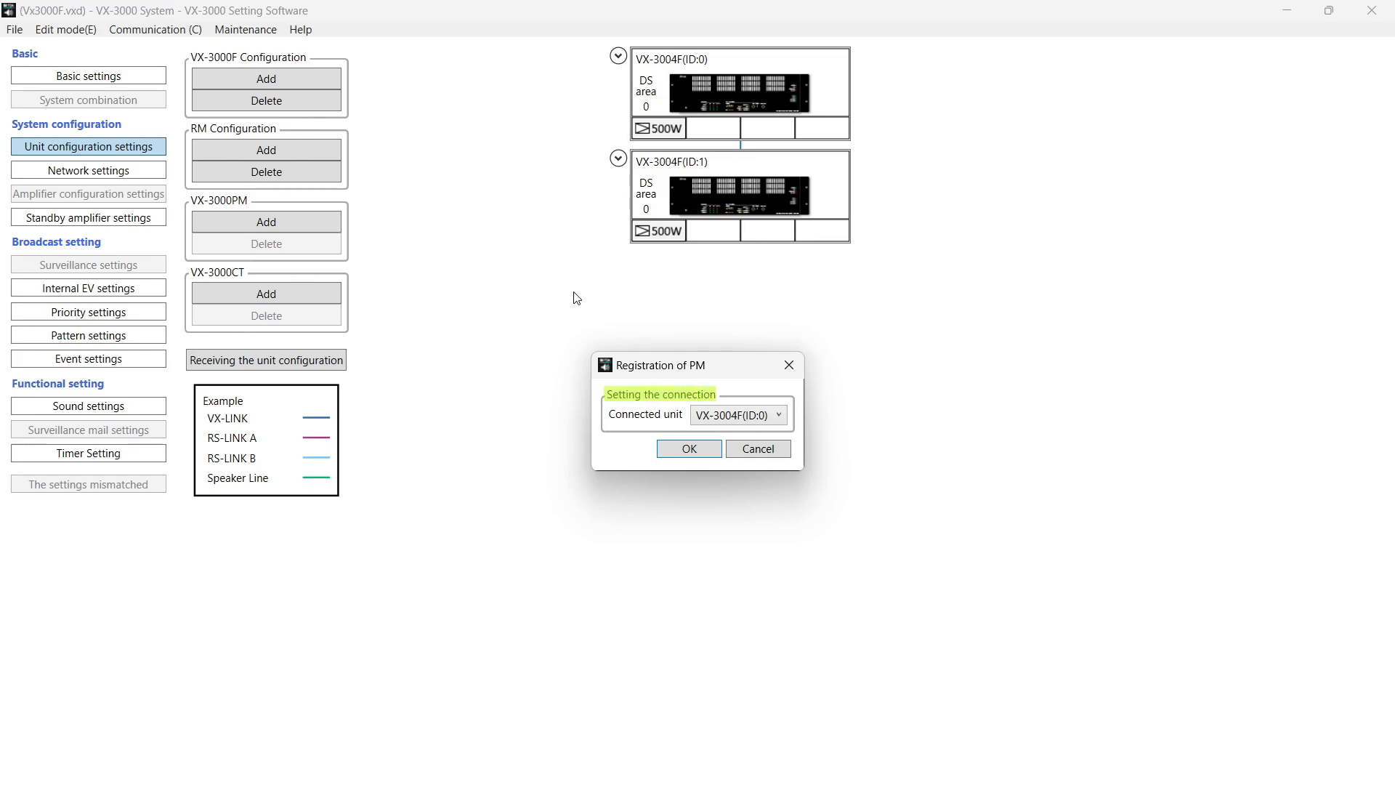
click(740, 414)
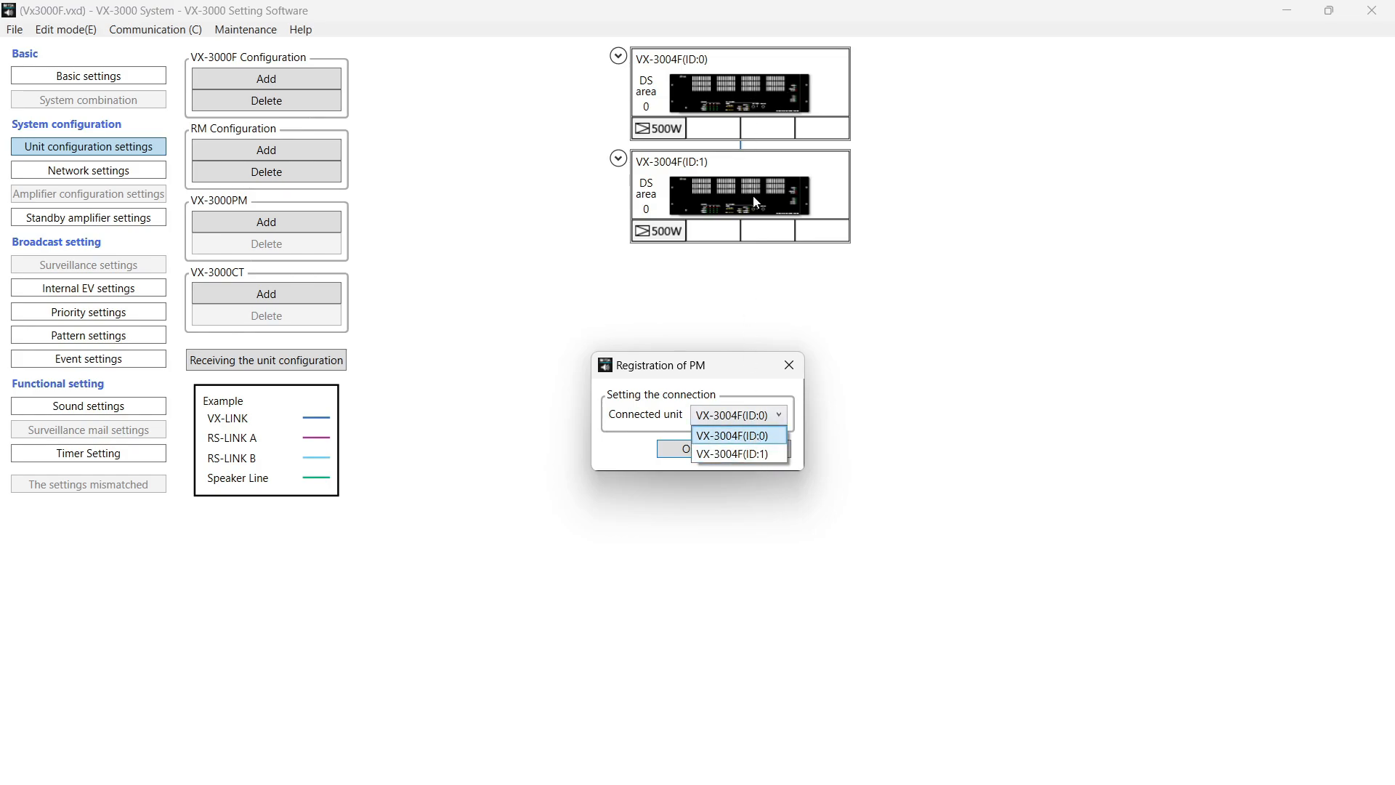
click(747, 435)
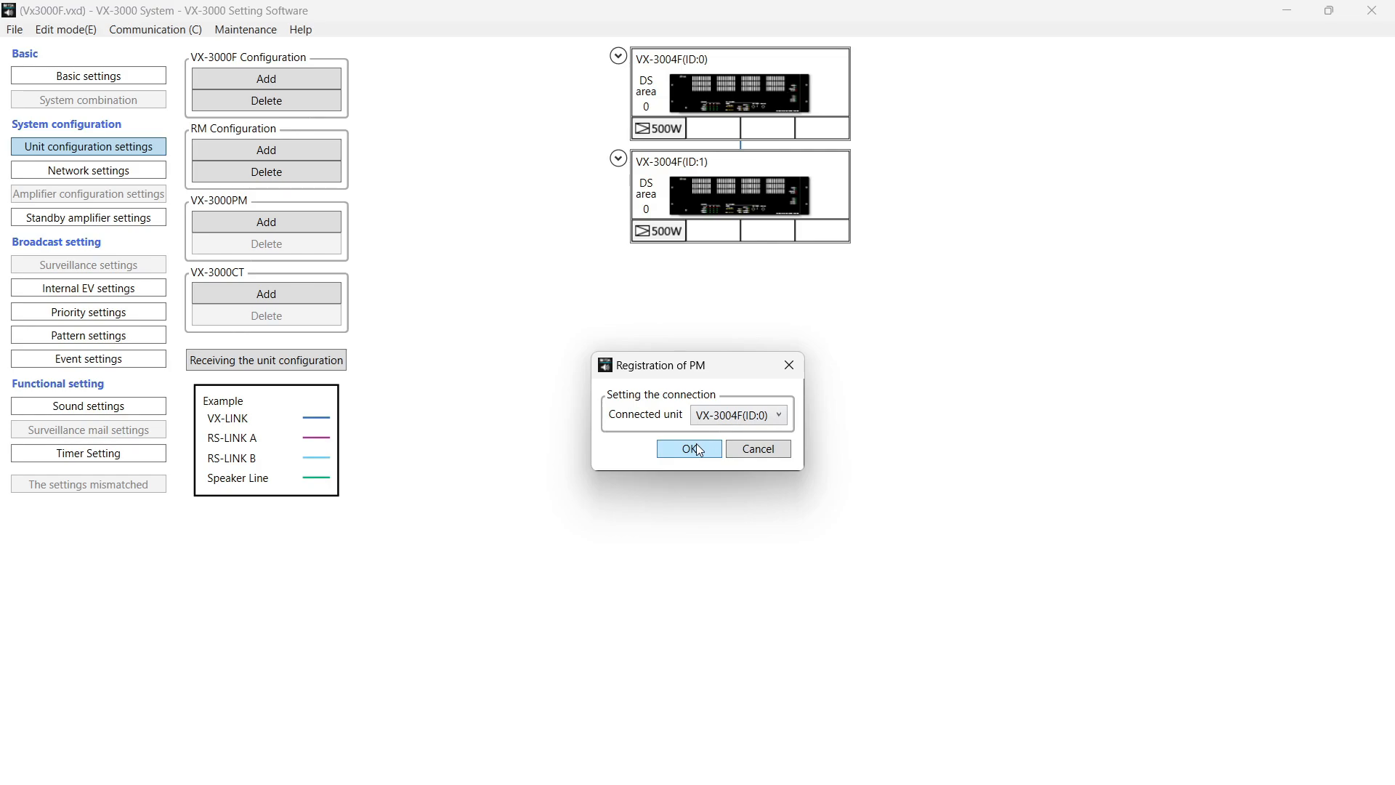
click(696, 445)
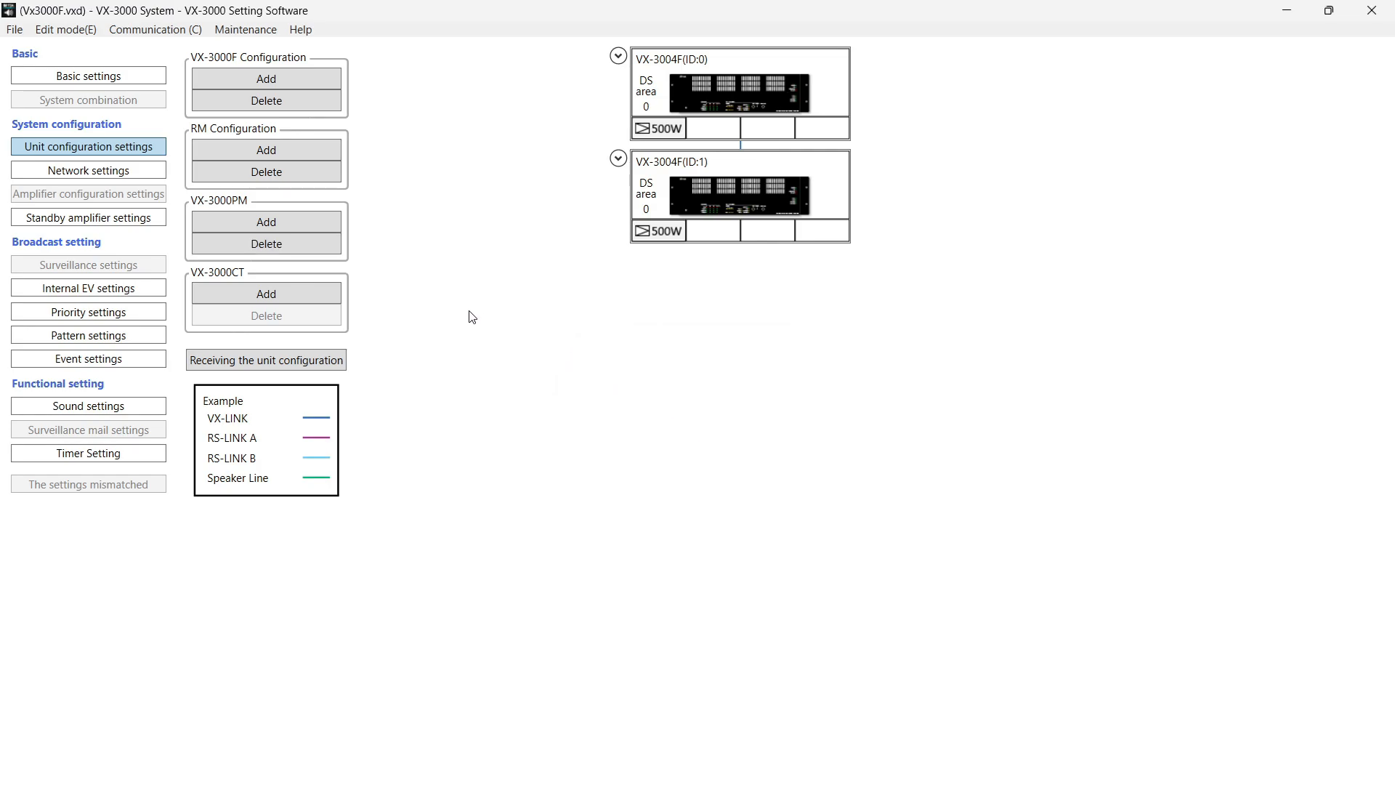
- Register one VX-3000CT unit connected to VX-3004F(ID:1)
click(264, 298)
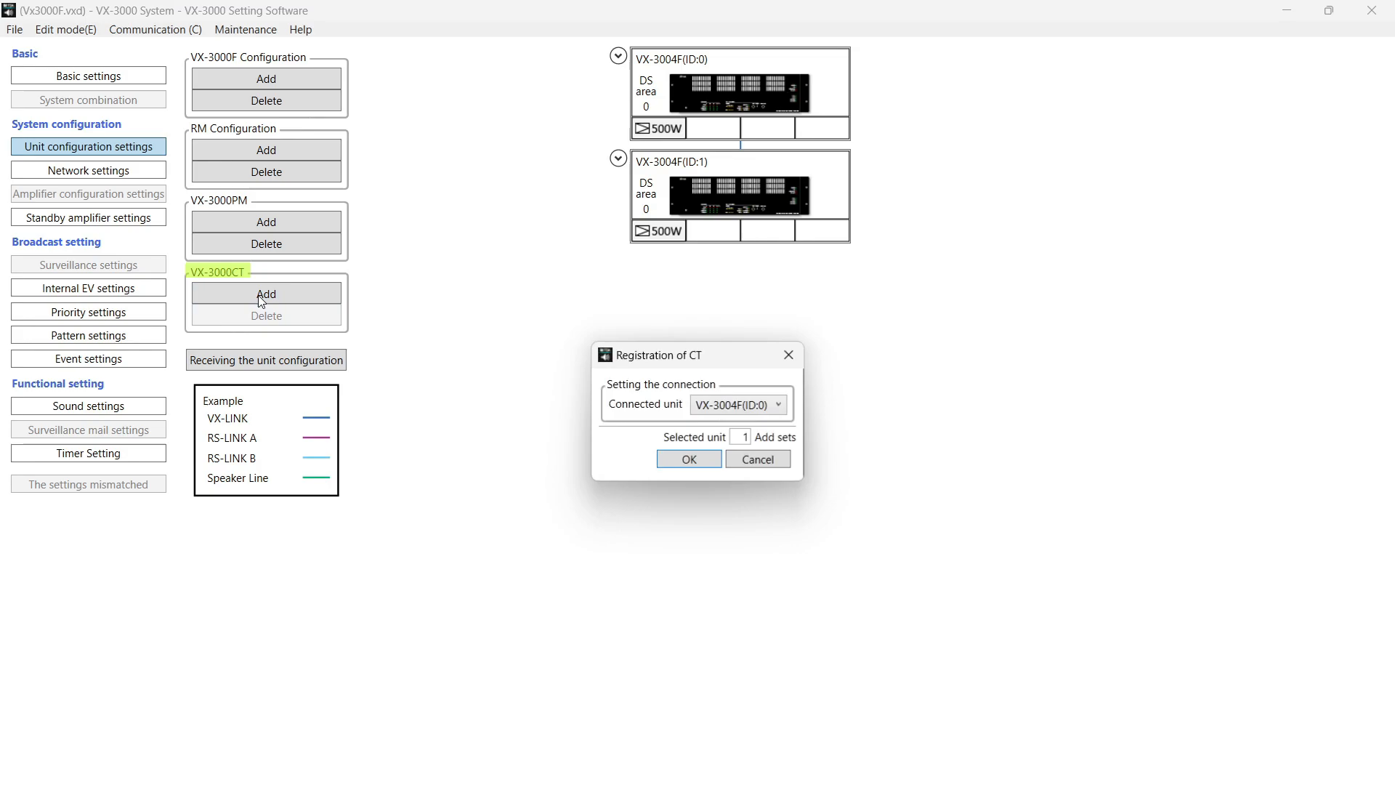
click(718, 407)
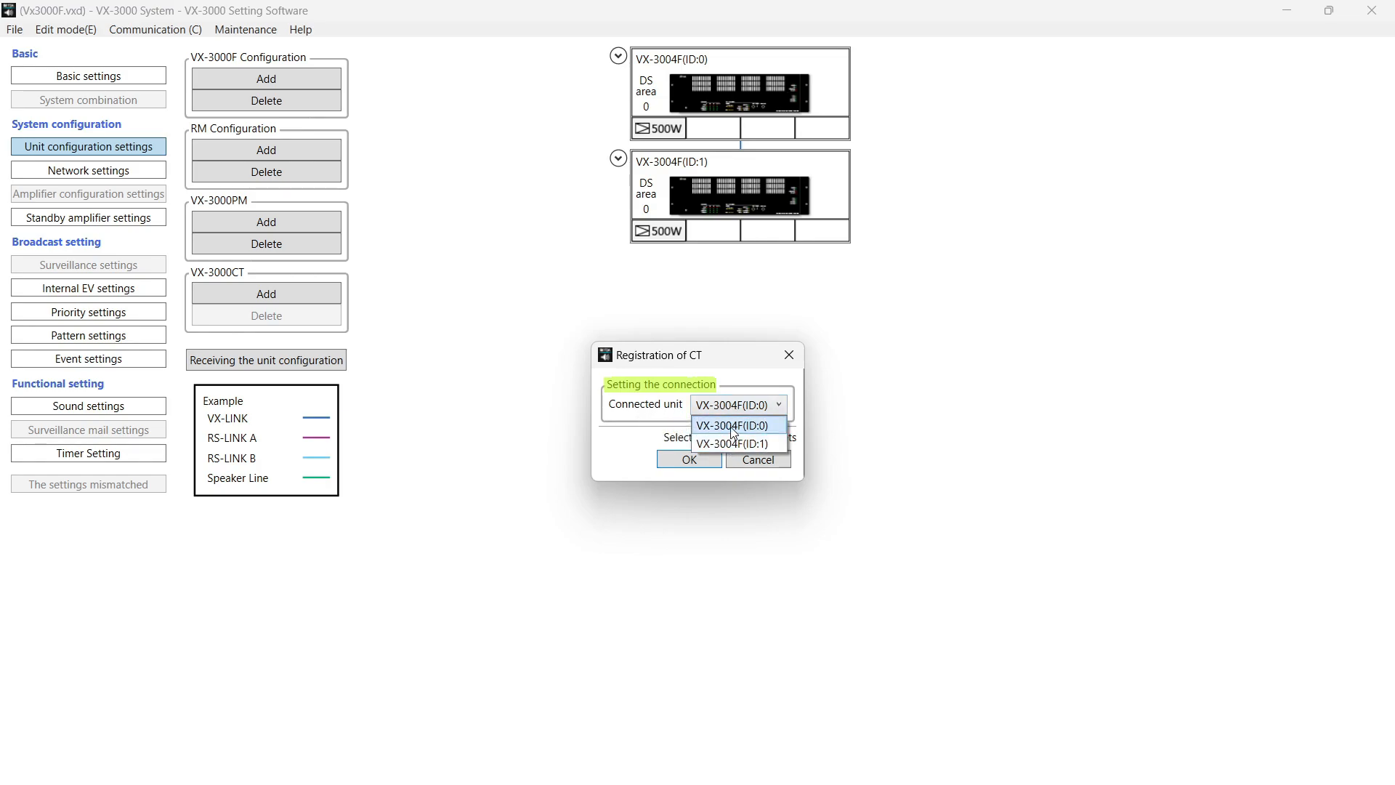
click(734, 428)
click(742, 409)
click(733, 444)
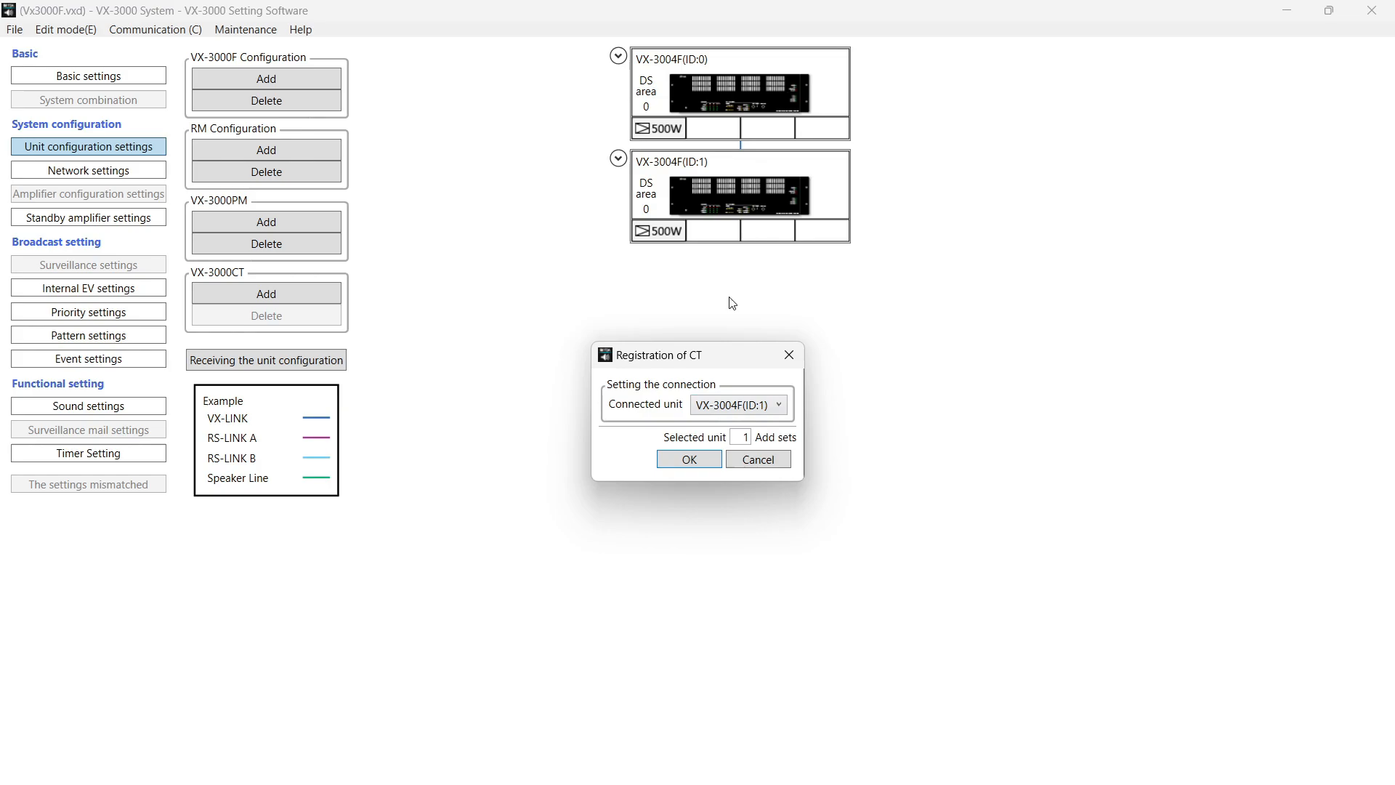
click(698, 470)
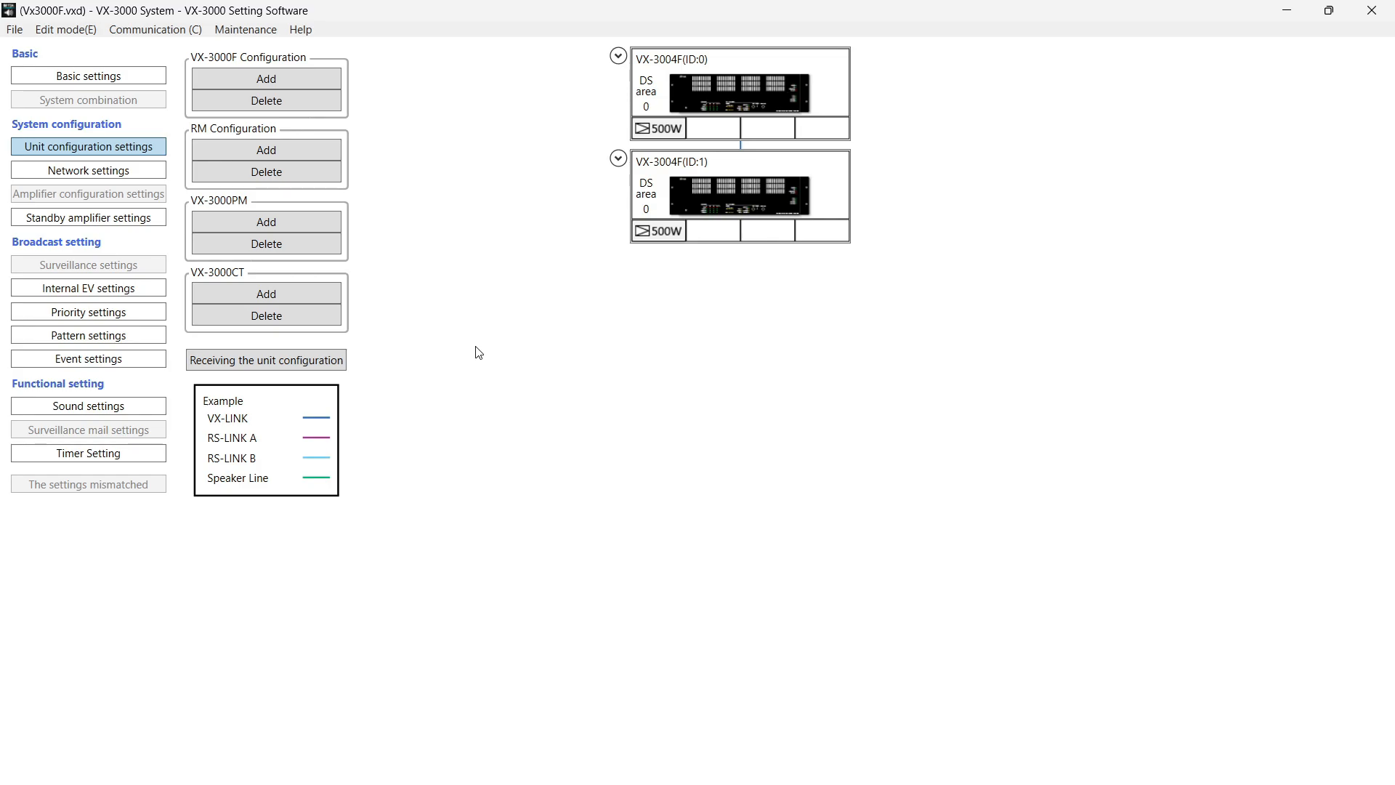
- In the network settings, set the first network unit entry to NX-300
click(88, 170)
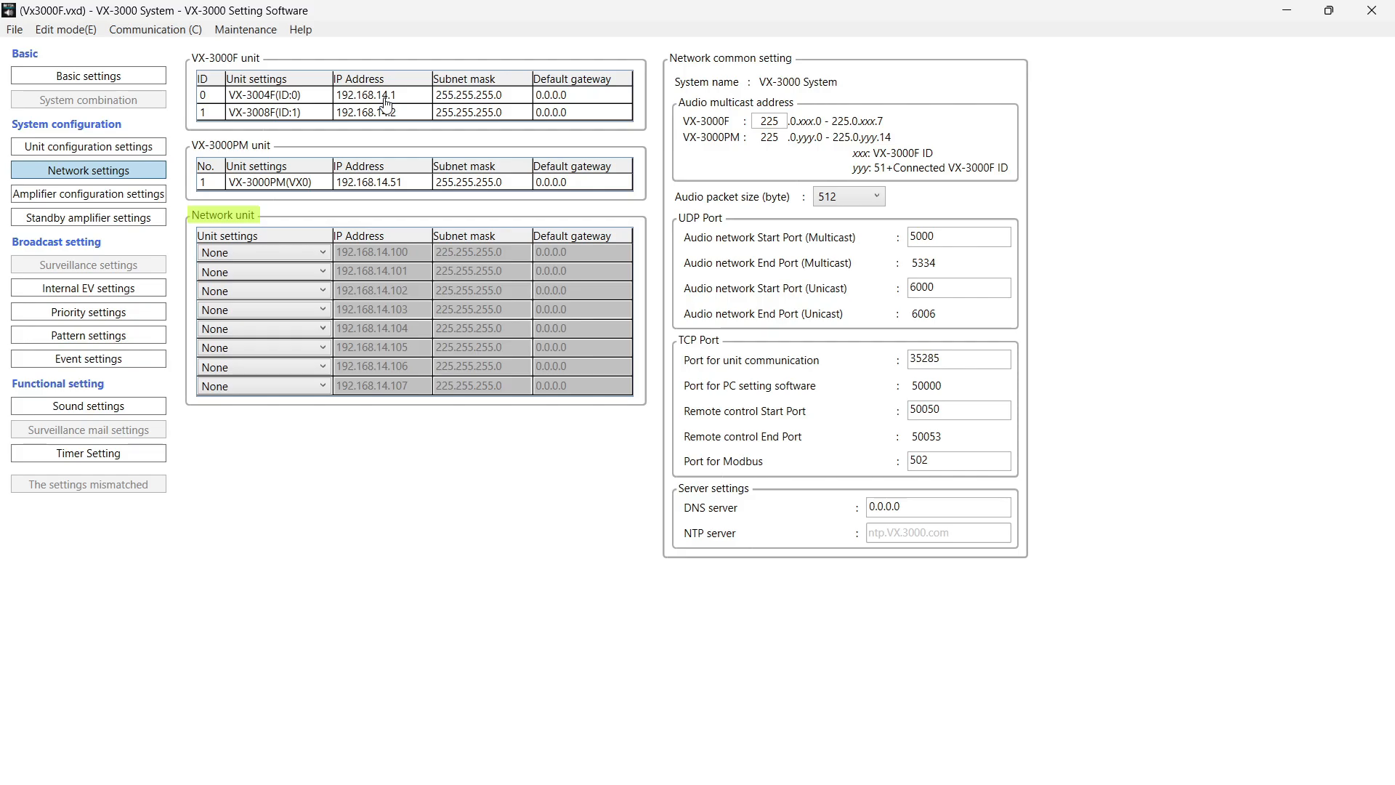
click(323, 254)
click(314, 291)
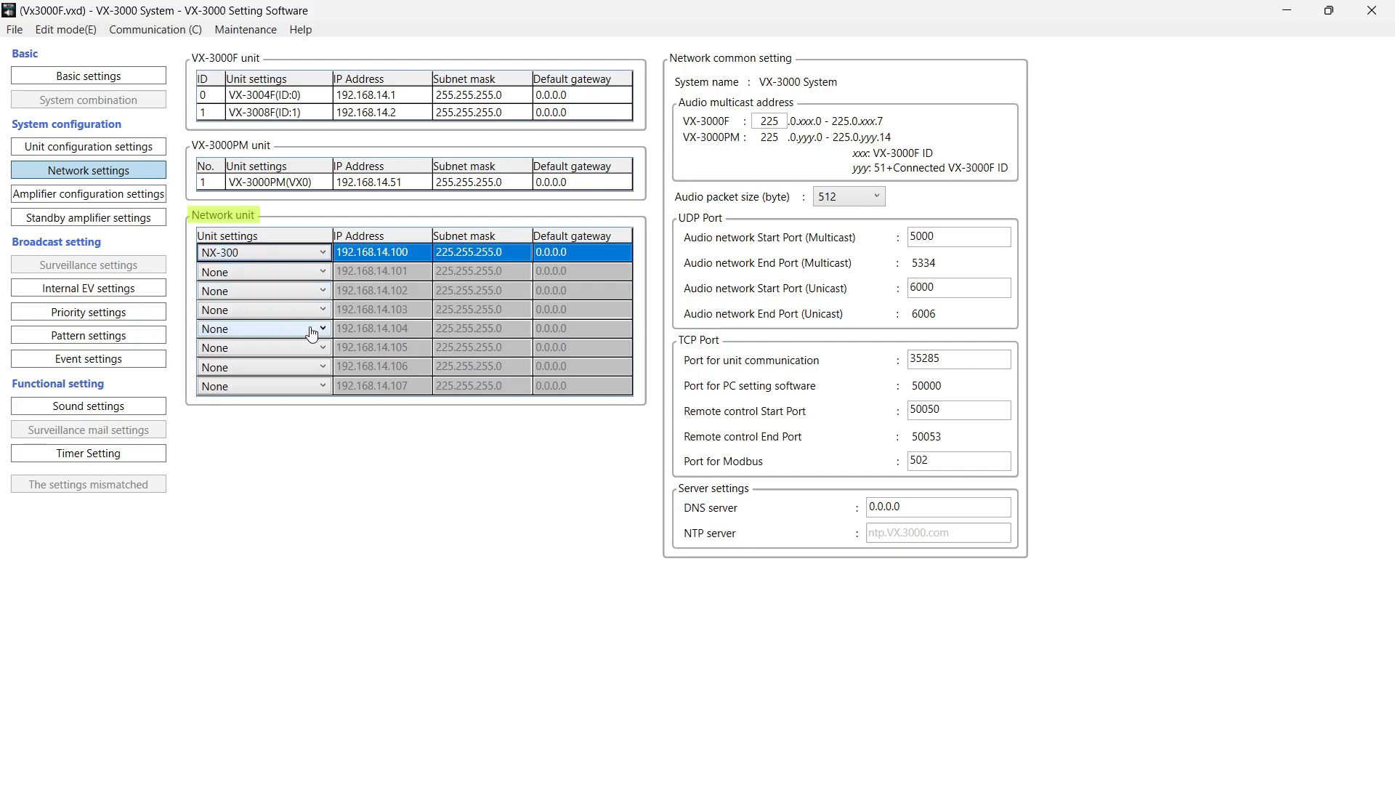
click(320, 252)
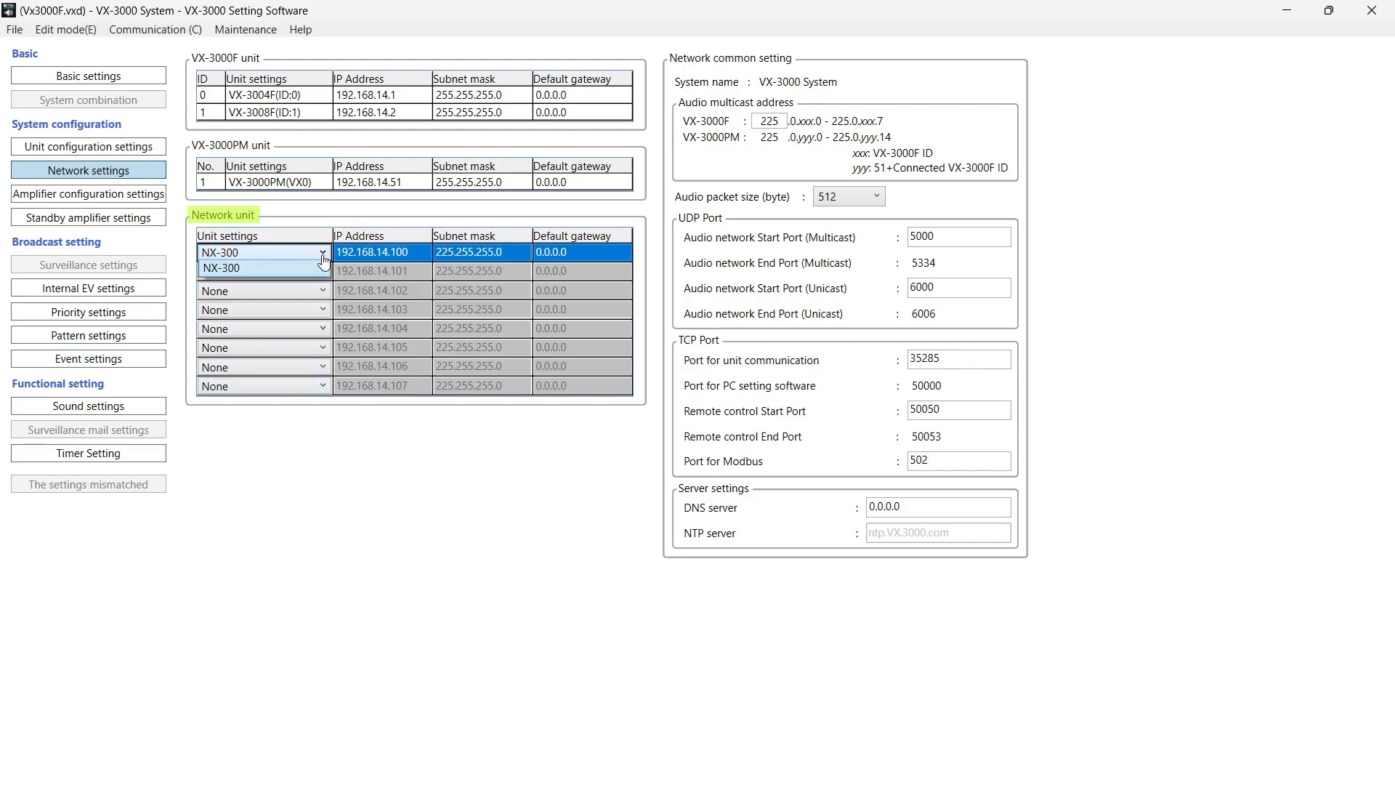
click(308, 275)
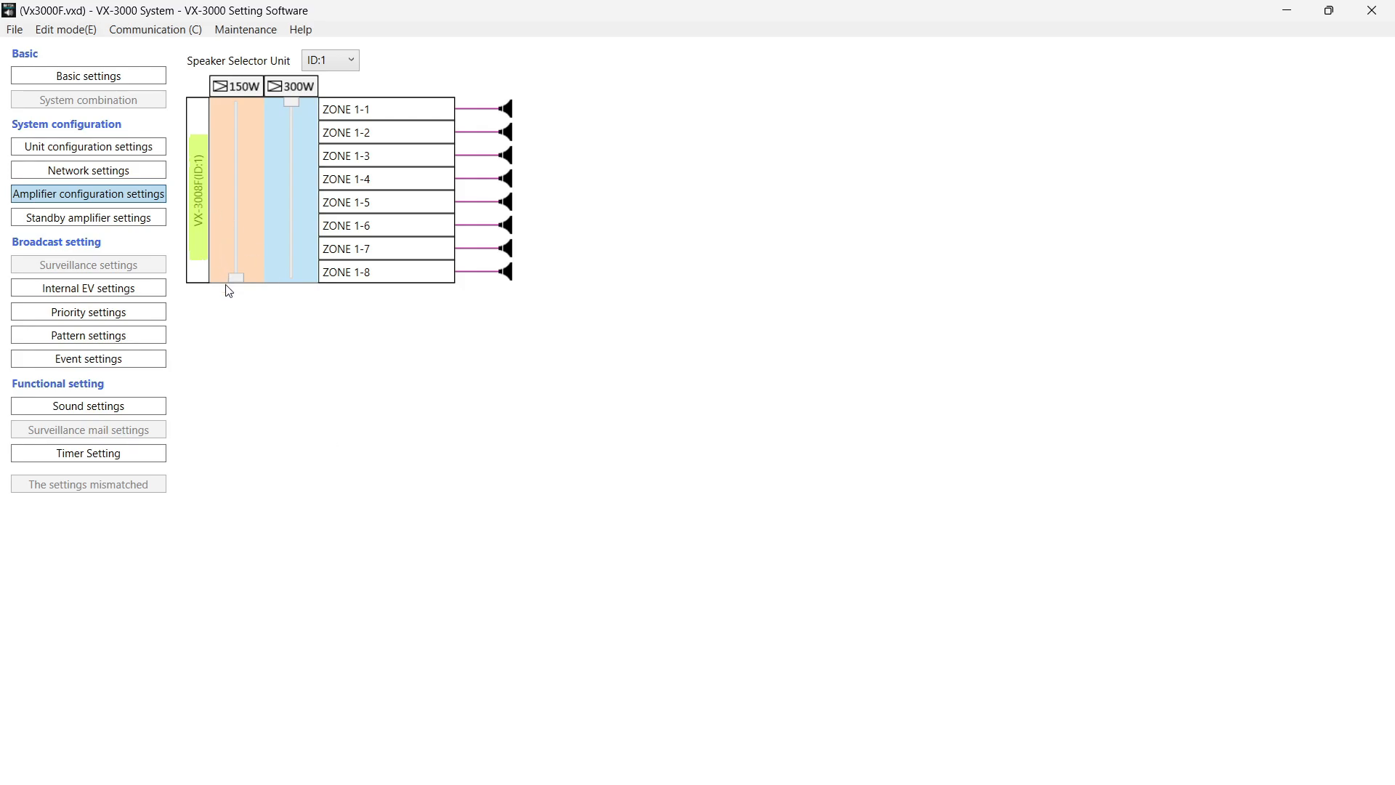
- Adjust the amplifier zone ranges of VX-3008F(ID:1), ending the 150W range at ZONE 1-5 and starting the 300W range at ZONE 1-3
drag(233, 284, 257, 166)
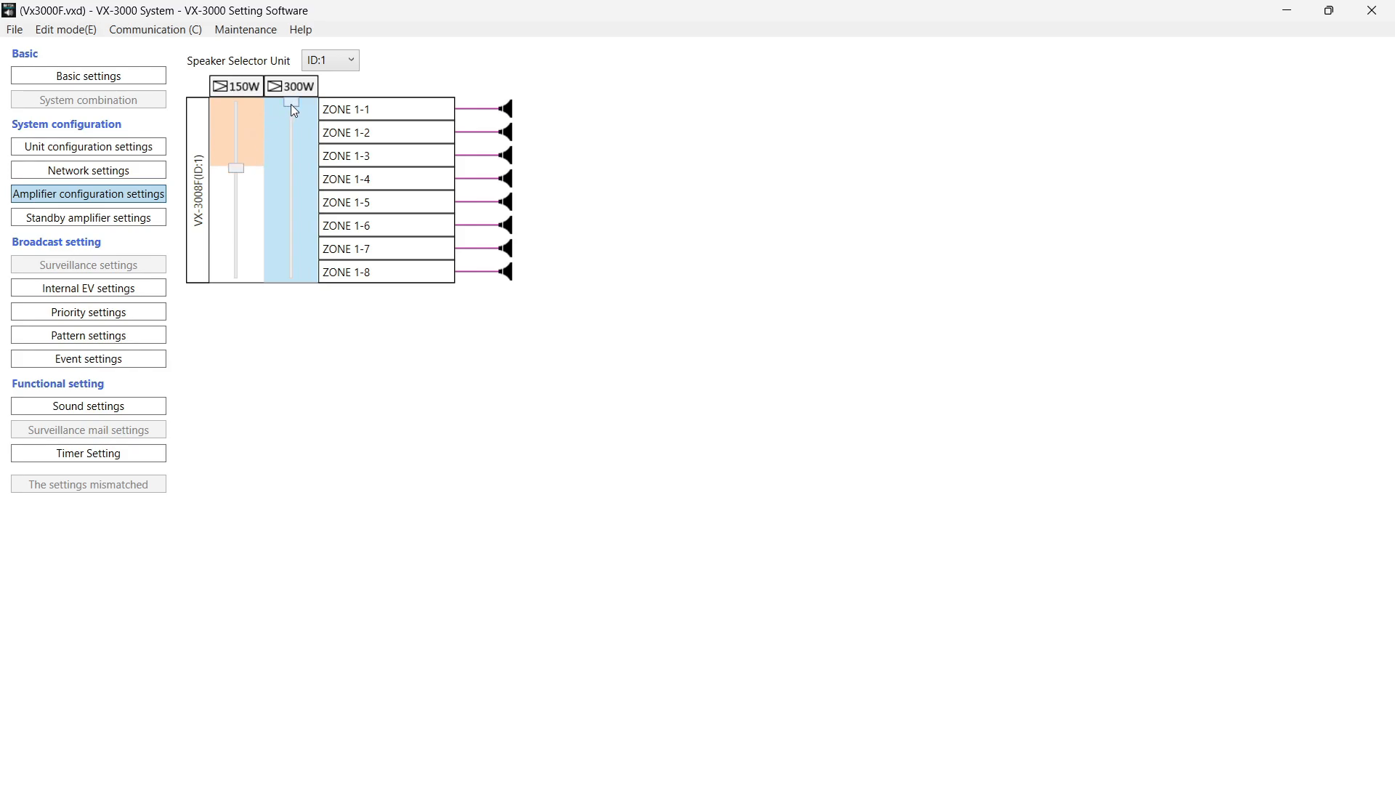
drag(291, 104, 287, 237)
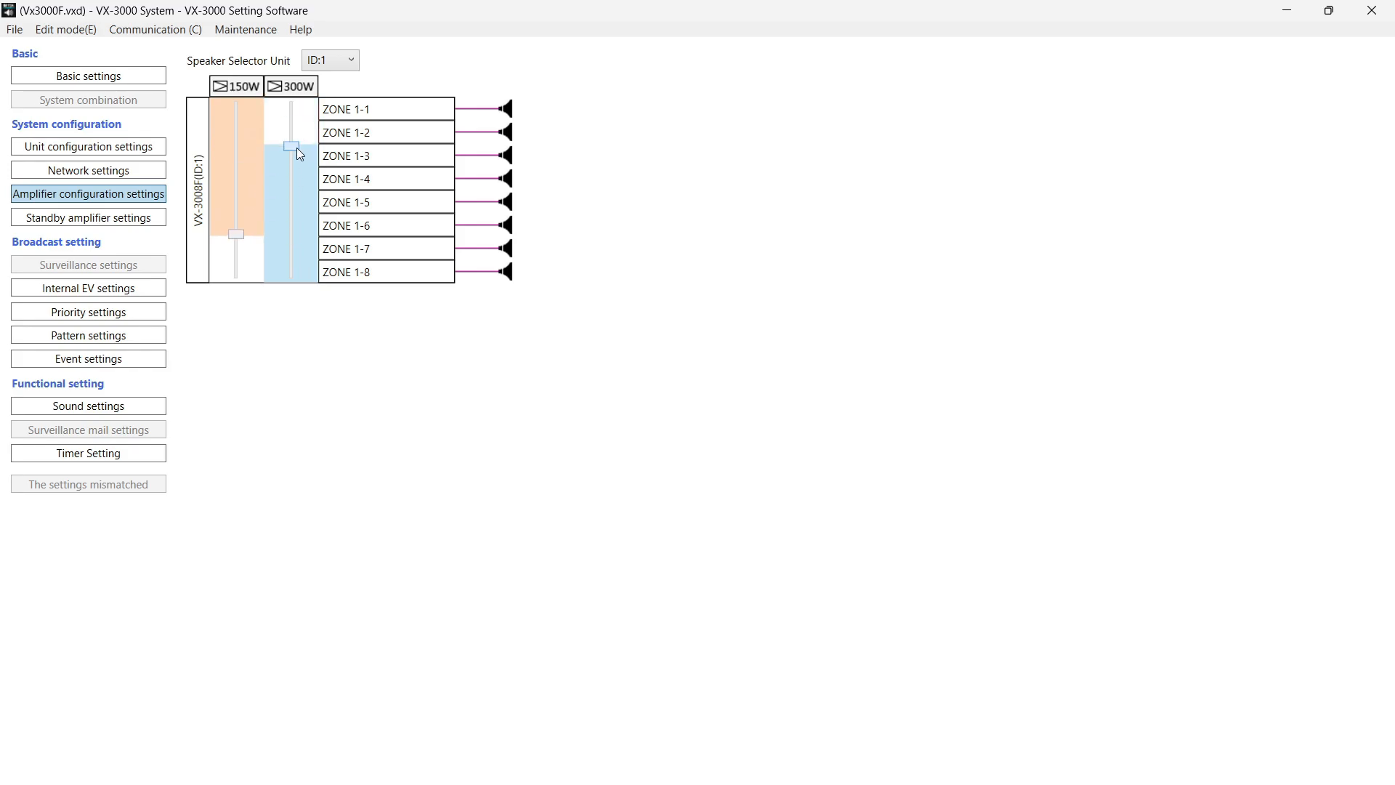
drag(236, 234, 236, 211)
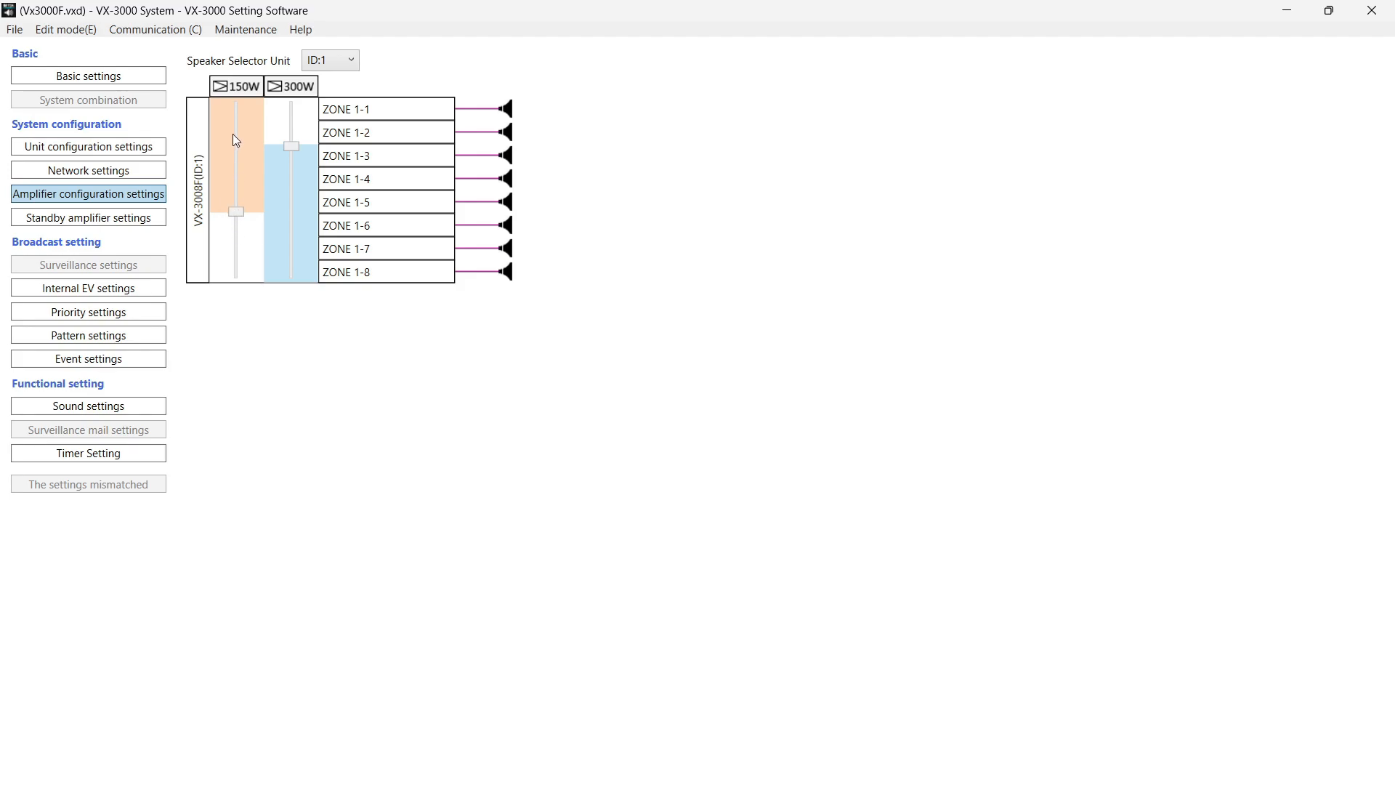
click(236, 141)
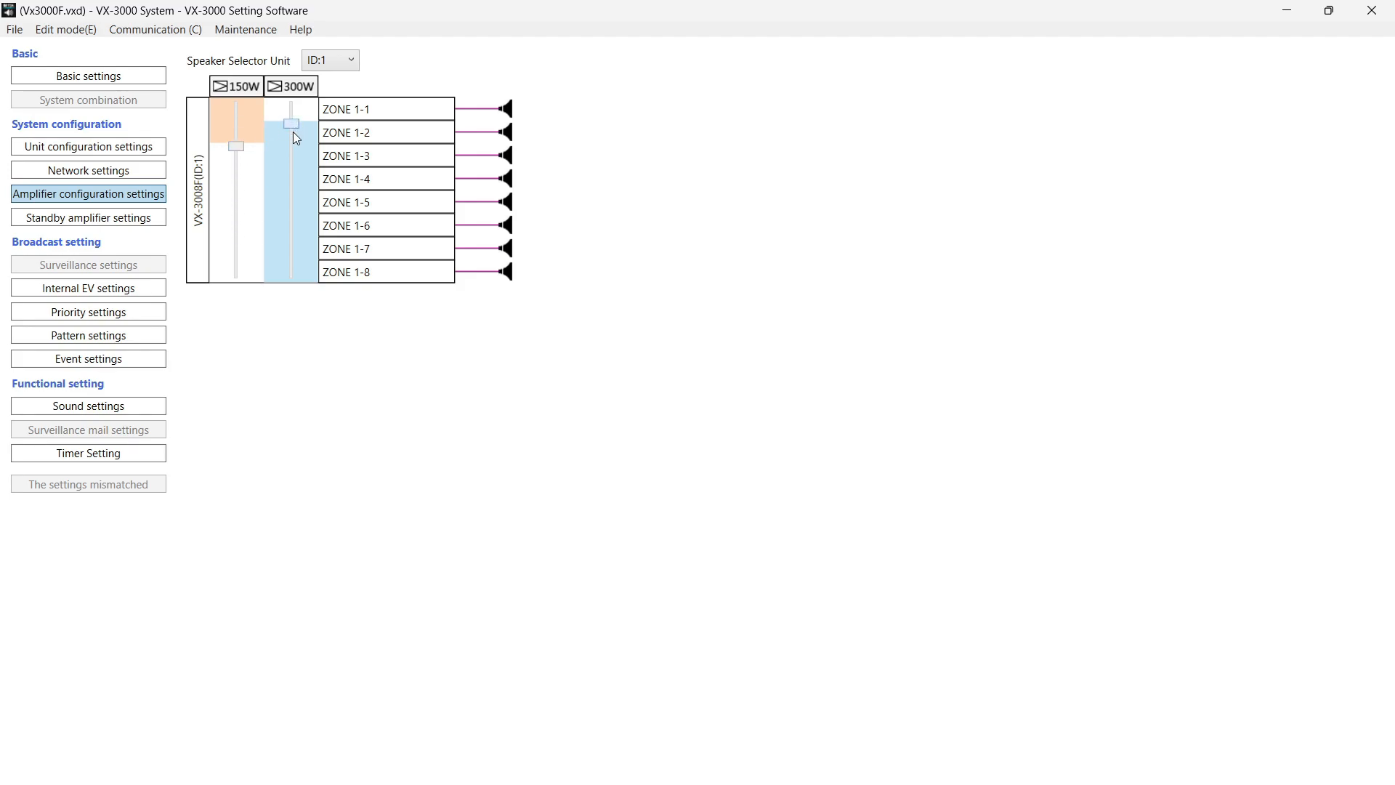
drag(293, 138, 295, 163)
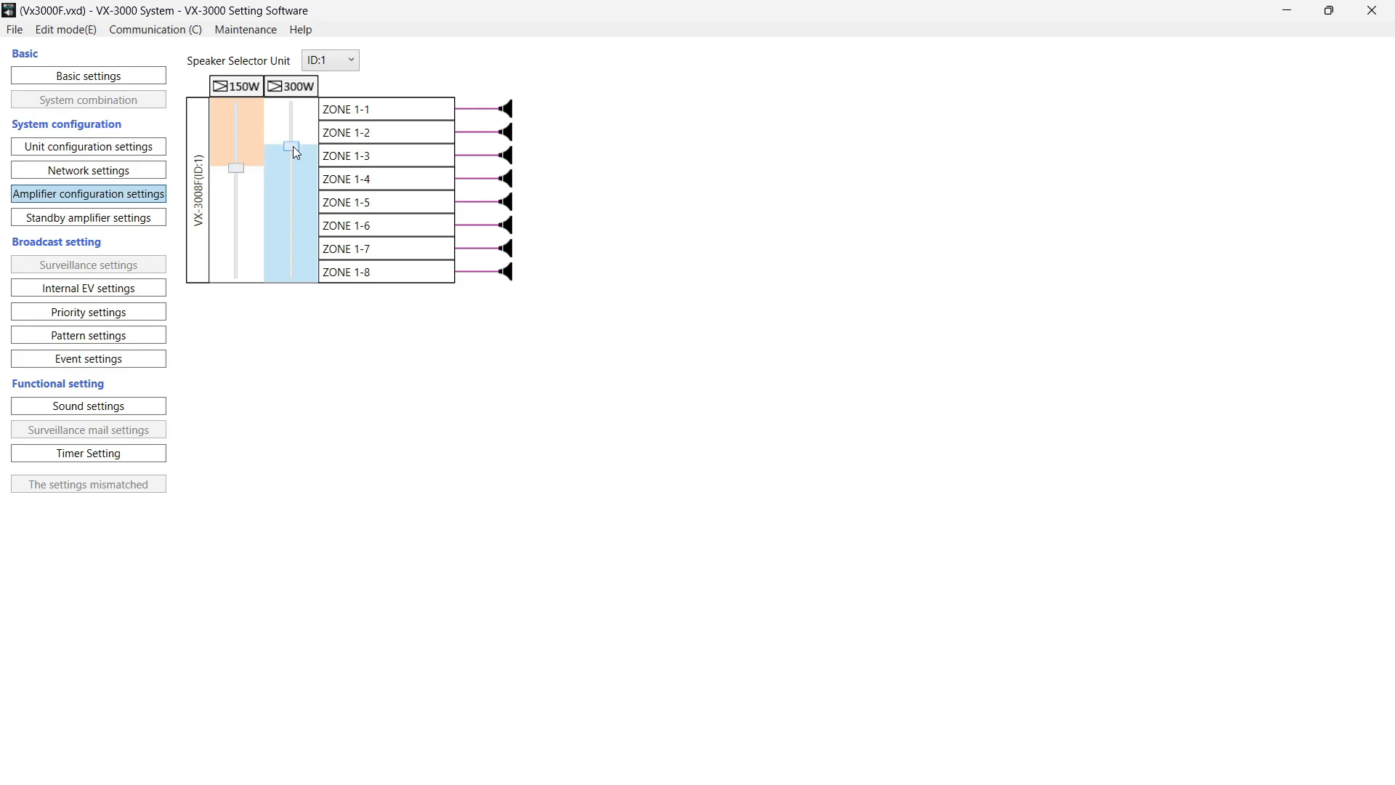
drag(242, 169, 243, 211)
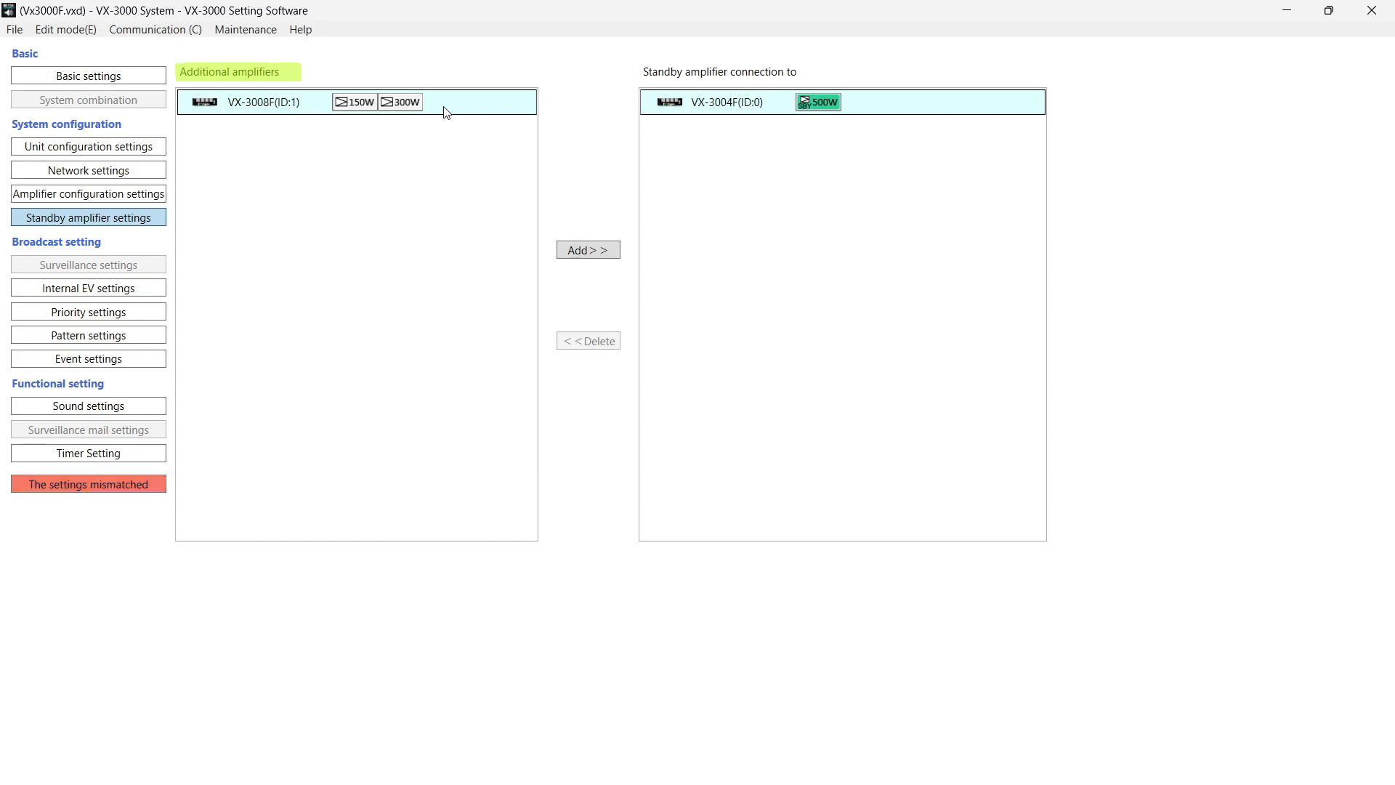
- Assign the additional amplifiers of VX-3008F(ID:1) to the 500W standby amplifier of VX-3004F(ID:0)
click(589, 254)
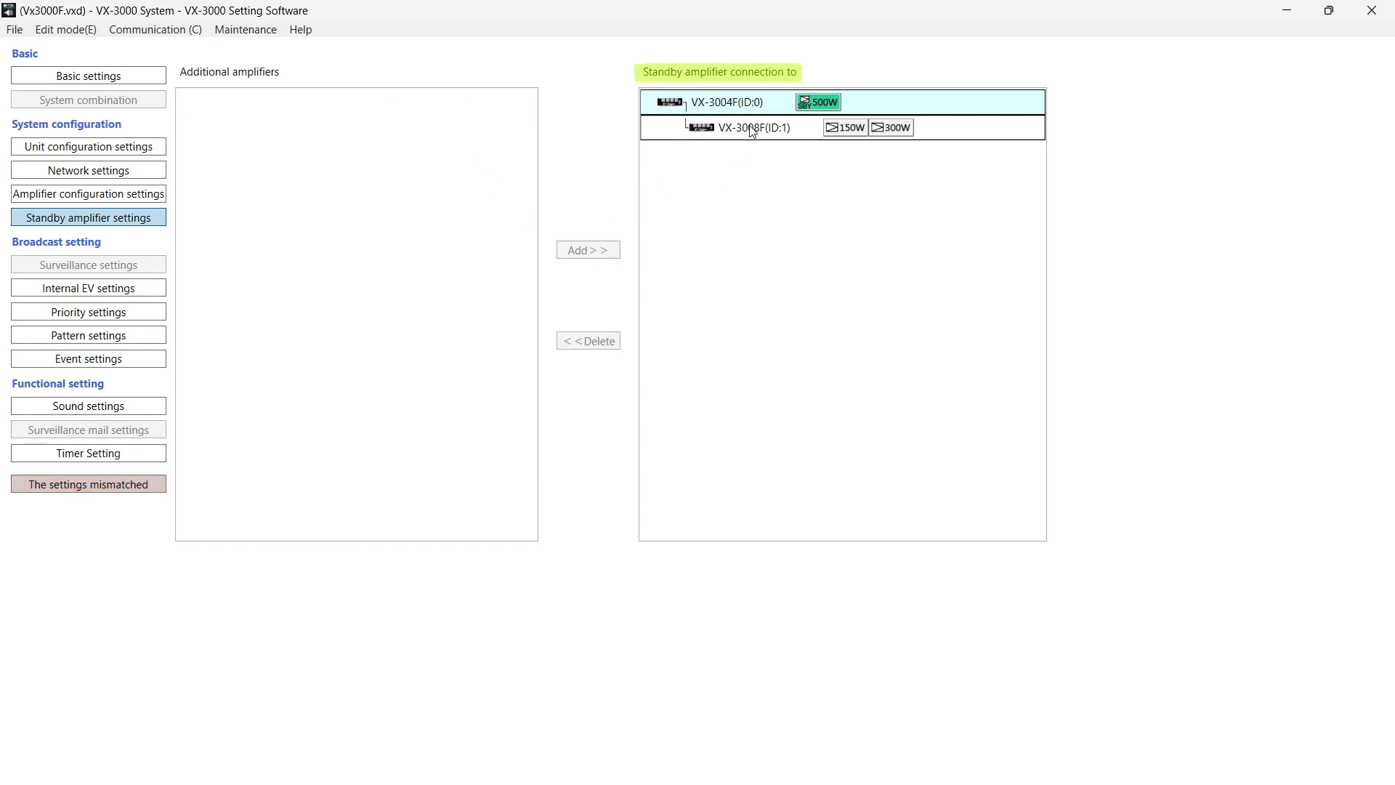